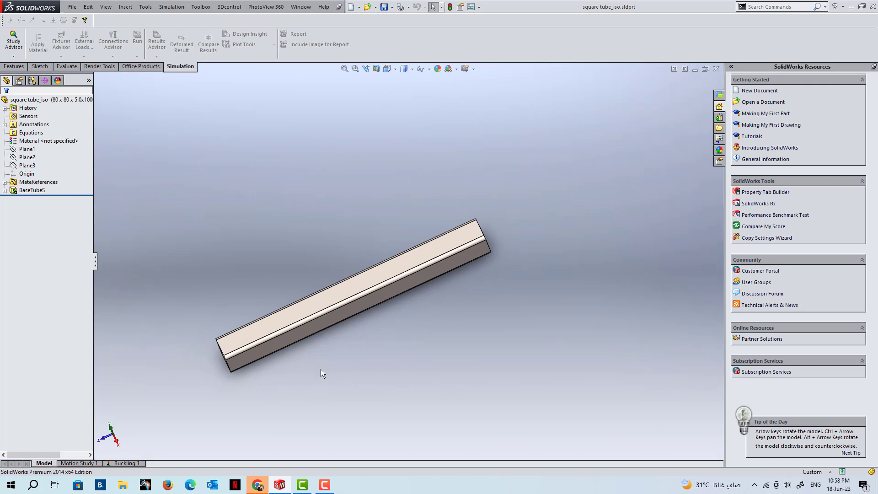
# Step: Show the square tube in the top view and switch to Snip & Sketch to capture it for annotation
pyautogui.moveTo(549, 253); pyautogui.dragTo(465, 292, button='middle')
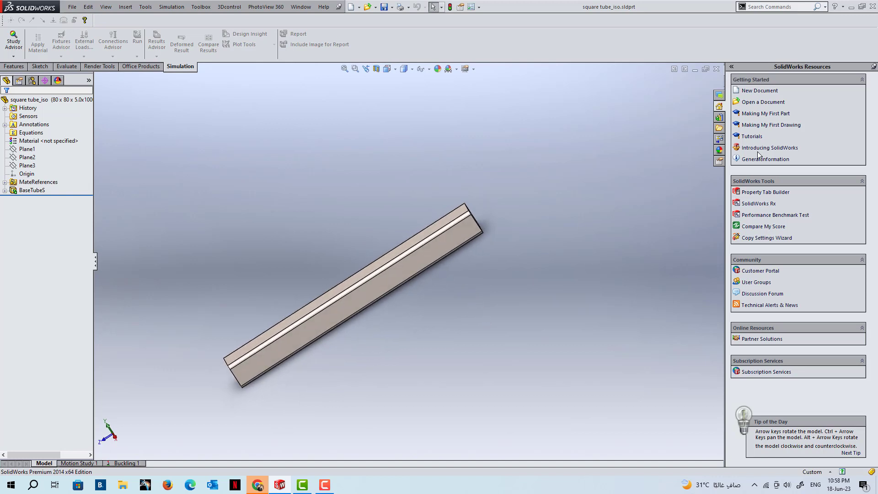
pyautogui.press('space')
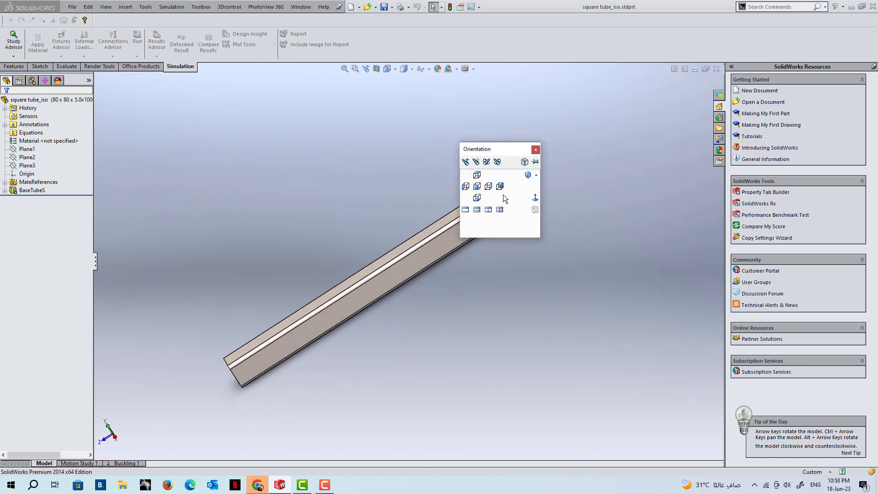
pyautogui.click(476, 176)
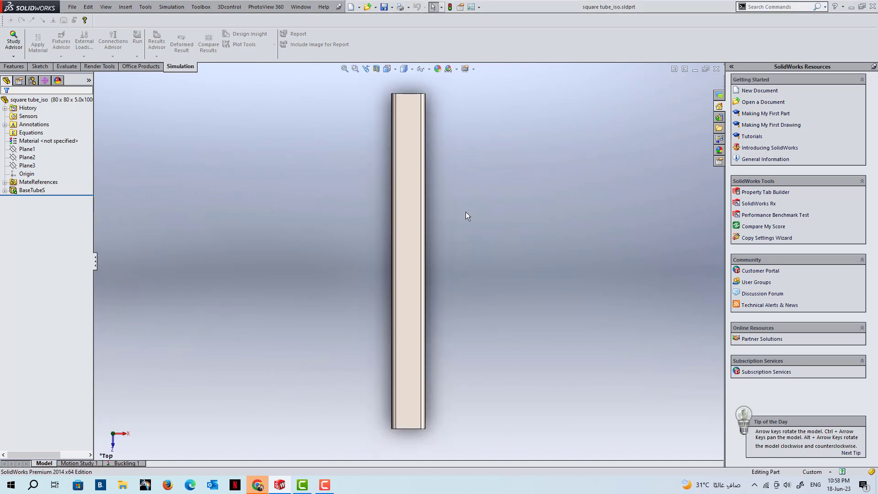
pyautogui.scroll(-1, 422, 167)
pyautogui.scroll(2, 423, 167)
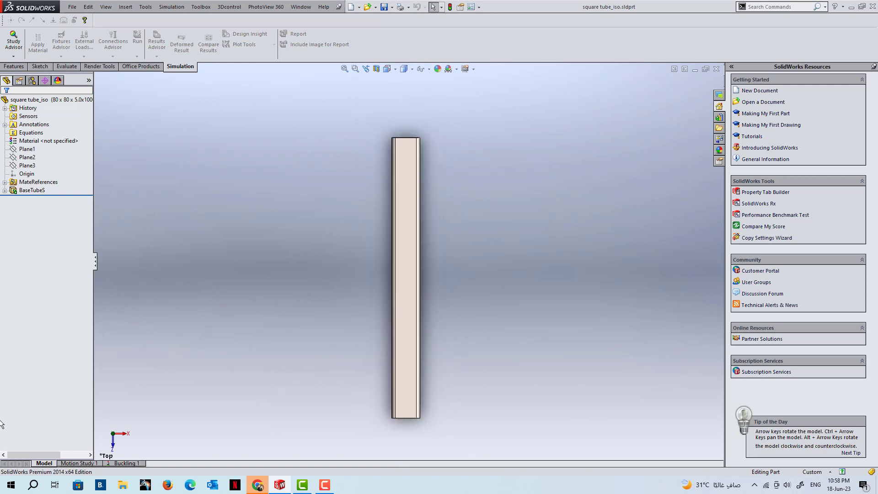
pyautogui.press('super')
pyautogui.write('sni')
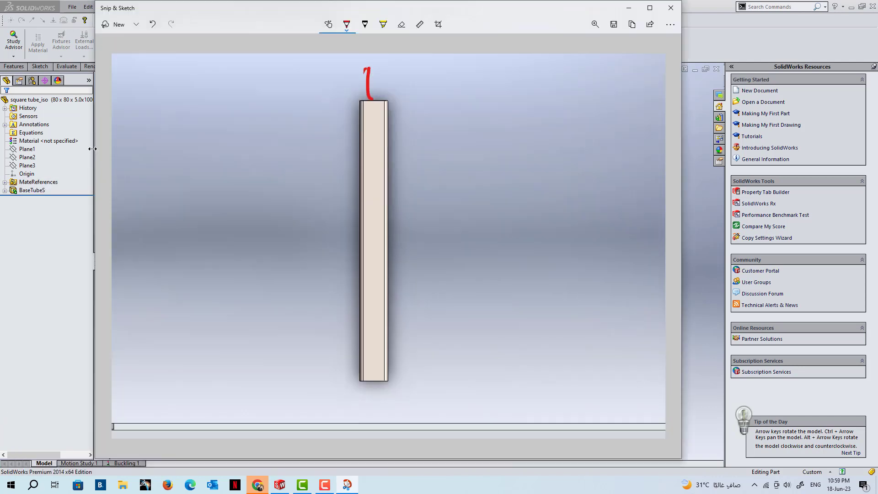
# Step: Draw outward tension arrows at both ends of the tube and label the upper one F
pyautogui.moveTo(364, 68); pyautogui.dragTo(353, 83)
pyautogui.moveTo(368, 65); pyautogui.dragTo(381, 84)
pyautogui.moveTo(371, 376); pyautogui.dragTo(371, 410)
pyautogui.moveTo(363, 401)
pyautogui.mouseDown()
pyautogui.moveTo(378, 397)
pyautogui.moveTo(364, 399)
pyautogui.mouseUp()
pyautogui.moveTo(340, 60); pyautogui.dragTo(326, 89)
pyautogui.moveTo(327, 73); pyautogui.dragTo(341, 72)
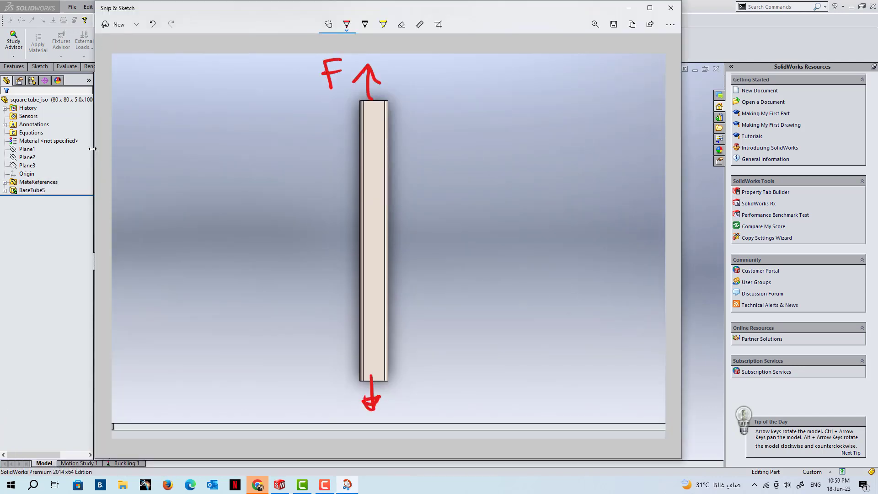
# Step: Sketch a necked outline beside the tube with an arrow at its narrowest section, and handwrite notes next to it
pyautogui.moveTo(439, 97)
pyautogui.mouseDown()
pyautogui.moveTo(414, 113)
pyautogui.moveTo(414, 182)
pyautogui.moveTo(427, 243)
pyautogui.moveTo(407, 334)
pyautogui.moveTo(414, 367)
pyautogui.moveTo(441, 364)
pyautogui.moveTo(451, 340)
pyautogui.moveTo(441, 241)
pyautogui.moveTo(456, 142)
pyautogui.moveTo(434, 95)
pyautogui.mouseUp()
pyautogui.moveTo(441, 226)
pyautogui.mouseDown()
pyautogui.moveTo(493, 220)
pyautogui.moveTo(458, 237)
pyautogui.mouseUp()
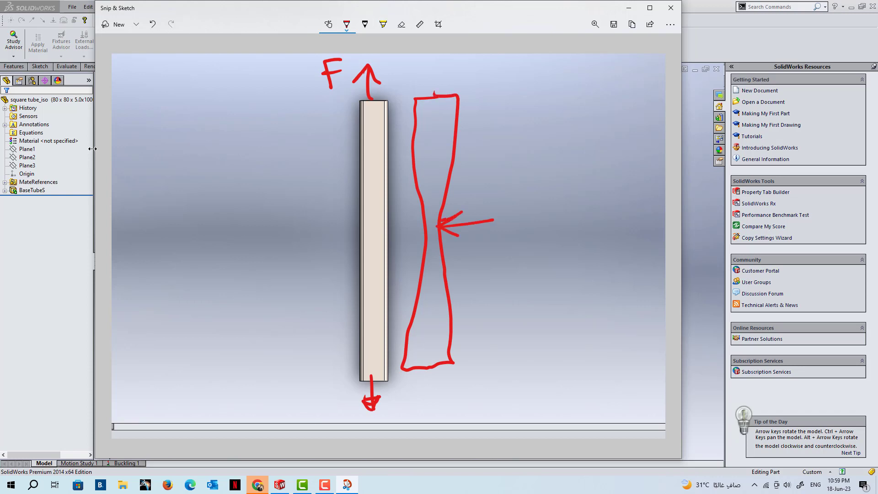
pyautogui.moveTo(527, 185); pyautogui.dragTo(504, 231)
pyautogui.moveTo(496, 224)
pyautogui.mouseDown()
pyautogui.moveTo(531, 215)
pyautogui.moveTo(571, 221)
pyautogui.moveTo(594, 207)
pyautogui.moveTo(625, 211)
pyautogui.mouseUp()
pyautogui.click(635, 208)
pyautogui.moveTo(476, 271)
pyautogui.mouseDown()
pyautogui.moveTo(486, 278)
pyautogui.moveTo(480, 293)
pyautogui.mouseUp()
pyautogui.moveTo(498, 263)
pyautogui.mouseDown()
pyautogui.moveTo(503, 276)
pyautogui.moveTo(488, 313)
pyautogui.mouseUp()
pyautogui.moveTo(540, 257); pyautogui.dragTo(539, 280)
pyautogui.moveTo(544, 267)
pyautogui.mouseDown()
pyautogui.moveTo(567, 243)
pyautogui.moveTo(564, 269)
pyautogui.mouseUp()
pyautogui.moveTo(584, 259); pyautogui.dragTo(592, 273)
pyautogui.moveTo(523, 309); pyautogui.dragTo(583, 292)
pyautogui.moveTo(582, 297); pyautogui.dragTo(533, 316)
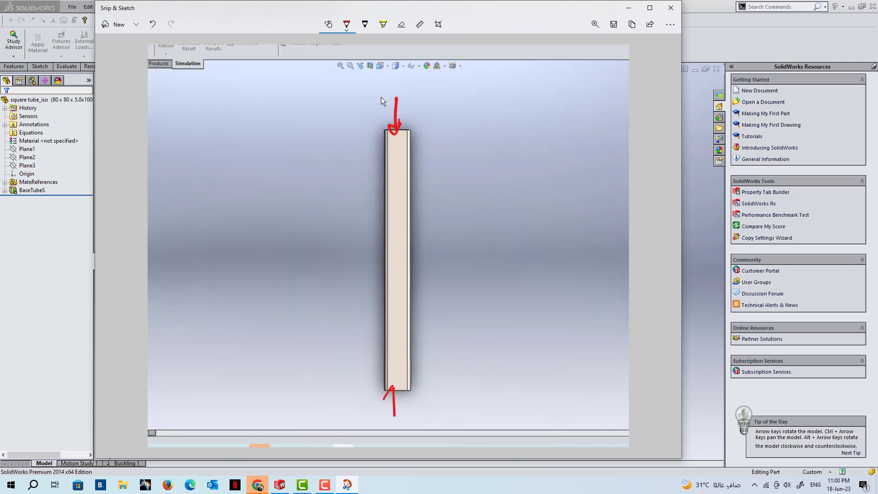
# Step: Label the lower compressive arrow F, complete the upper arrowhead, and write the underlined heading "Compression" beside the tube
pyautogui.moveTo(407, 407)
pyautogui.mouseDown()
pyautogui.moveTo(423, 402)
pyautogui.moveTo(414, 420)
pyautogui.mouseUp()
pyautogui.moveTo(411, 414); pyautogui.dragTo(420, 411)
pyautogui.moveTo(393, 134); pyautogui.dragTo(403, 131)
pyautogui.moveTo(481, 87)
pyautogui.mouseDown()
pyautogui.moveTo(481, 104)
pyautogui.moveTo(603, 78)
pyautogui.mouseUp()
pyautogui.moveTo(526, 102); pyautogui.dragTo(574, 91)
pyautogui.moveTo(572, 97); pyautogui.dragTo(526, 107)
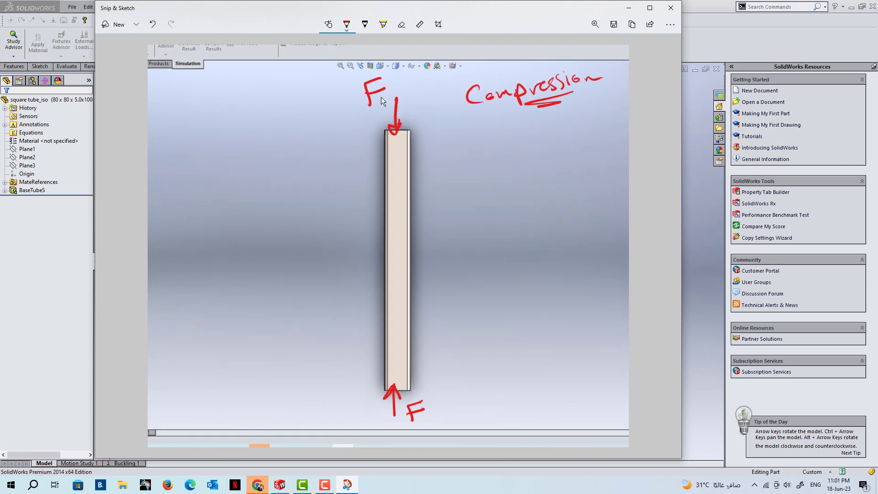
# Step: Handwrite the note "1- Fail by crushing when exceed compressive strength" under the Compression heading
pyautogui.moveTo(435, 151); pyautogui.dragTo(442, 173)
pyautogui.moveTo(475, 132); pyautogui.dragTo(513, 155)
pyautogui.moveTo(524, 123); pyautogui.dragTo(558, 153)
pyautogui.moveTo(575, 149); pyautogui.dragTo(663, 151)
pyautogui.moveTo(424, 196); pyautogui.dragTo(483, 204)
pyautogui.moveTo(491, 202); pyautogui.dragTo(682, 176)
pyautogui.moveTo(459, 219); pyautogui.dragTo(447, 237)
pyautogui.moveTo(463, 215)
pyautogui.mouseDown()
pyautogui.moveTo(480, 229)
pyautogui.moveTo(576, 220)
pyautogui.mouseUp()
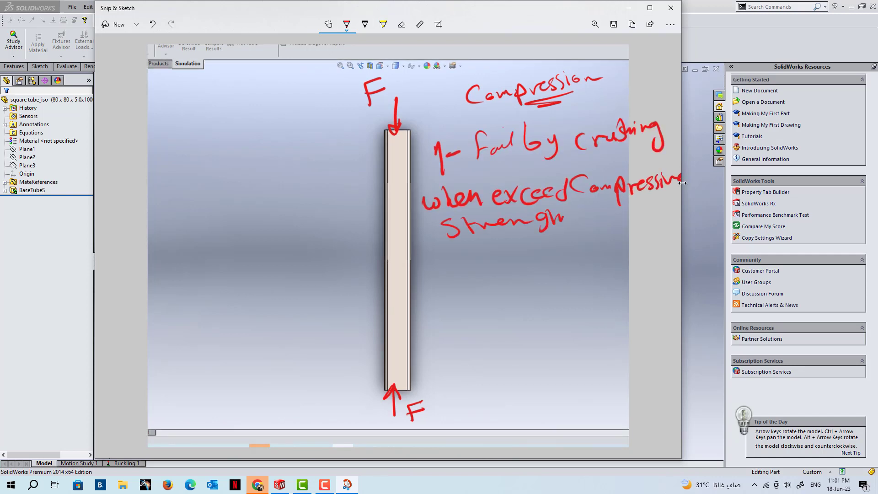
# Step: Handwrite "2- Buckling" on the other side of the tube and underline it
pyautogui.moveTo(169, 140); pyautogui.dragTo(183, 161)
pyautogui.moveTo(185, 155); pyautogui.dragTo(195, 154)
pyautogui.moveTo(217, 137); pyautogui.dragTo(216, 160)
pyautogui.moveTo(217, 131); pyautogui.dragTo(221, 158)
pyautogui.moveTo(234, 144); pyautogui.dragTo(270, 151)
pyautogui.moveTo(272, 130)
pyautogui.mouseDown()
pyautogui.moveTo(281, 151)
pyautogui.moveTo(311, 167)
pyautogui.mouseUp()
pyautogui.moveTo(234, 163)
pyautogui.mouseDown()
pyautogui.moveTo(277, 162)
pyautogui.moveTo(270, 166)
pyautogui.mouseUp()
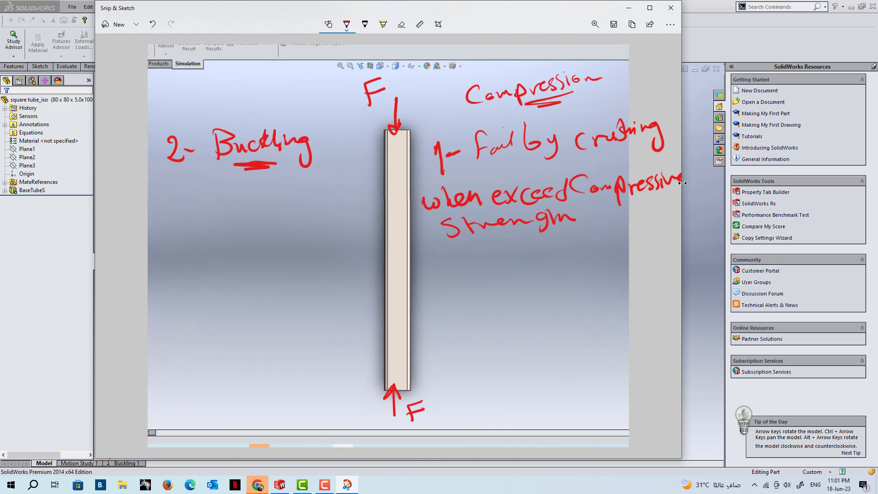
# Step: Draw the buckled shape of the tube as two dashed curves bowing sideways between its ends
pyautogui.moveTo(385, 132)
pyautogui.mouseDown()
pyautogui.moveTo(360, 176)
pyautogui.moveTo(348, 266)
pyautogui.moveTo(355, 316)
pyautogui.mouseUp()
pyautogui.moveTo(359, 330); pyautogui.dragTo(376, 385)
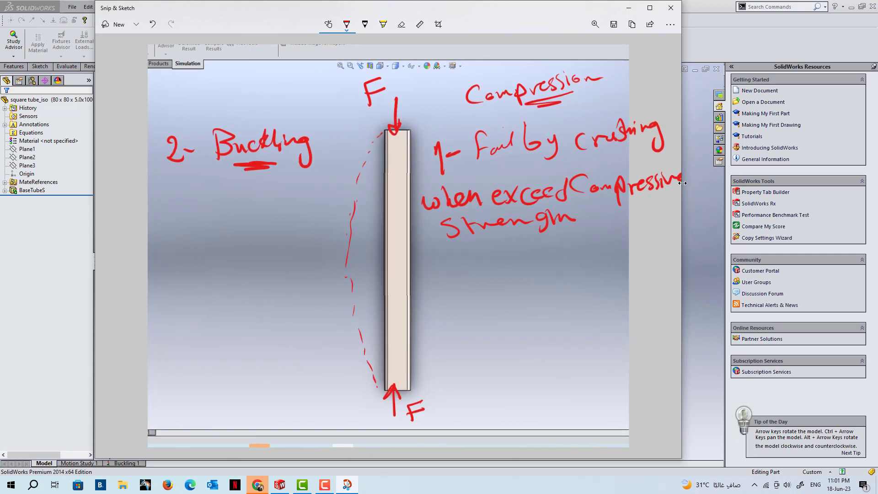
pyautogui.moveTo(384, 135)
pyautogui.mouseDown()
pyautogui.moveTo(366, 219)
pyautogui.moveTo(362, 306)
pyautogui.moveTo(387, 382)
pyautogui.mouseUp()
# Step: Handwrite "- Sudden deformation less than yield" under Buckling and underline "yield"
pyautogui.moveTo(202, 193); pyautogui.dragTo(215, 191)
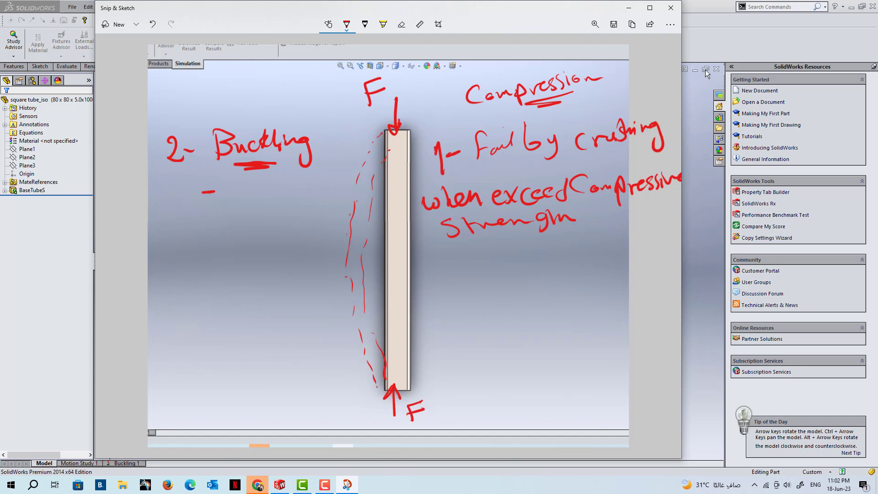
pyautogui.moveTo(218, 191); pyautogui.dragTo(332, 180)
pyautogui.moveTo(215, 224); pyautogui.dragTo(372, 204)
pyautogui.moveTo(168, 254)
pyautogui.mouseDown()
pyautogui.moveTo(169, 287)
pyautogui.moveTo(229, 272)
pyautogui.moveTo(293, 286)
pyautogui.mouseUp()
pyautogui.moveTo(297, 249); pyautogui.dragTo(316, 268)
pyautogui.moveTo(318, 242); pyautogui.dragTo(329, 268)
pyautogui.moveTo(336, 229); pyautogui.dragTo(332, 270)
pyautogui.moveTo(297, 295); pyautogui.dragTo(336, 271)
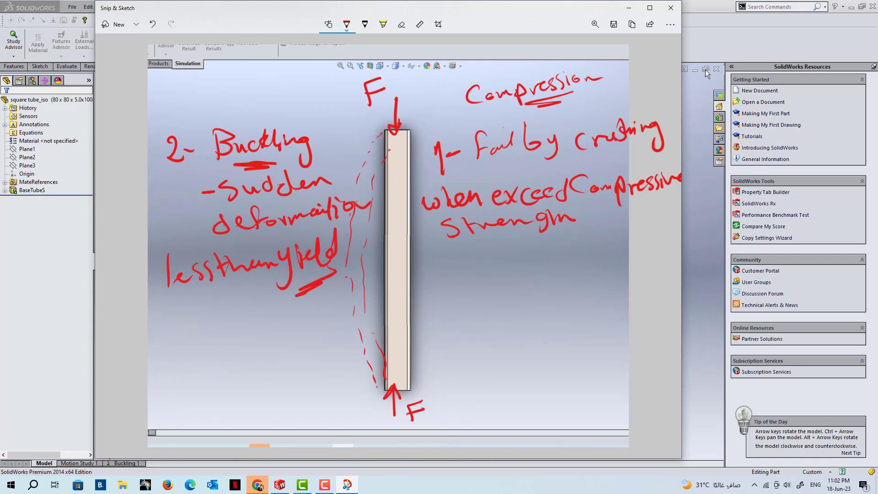
# Step: Close Snip & Sketch and create a new Buckling simulation study for the tube in SolidWorks
pyautogui.click(670, 8)
pyautogui.moveTo(241, 133)
pyautogui.mouseDown(button='middle')
pyautogui.moveTo(323, 204)
pyautogui.moveTo(288, 159)
pyautogui.mouseUp(button='middle')
pyautogui.click(13, 56)
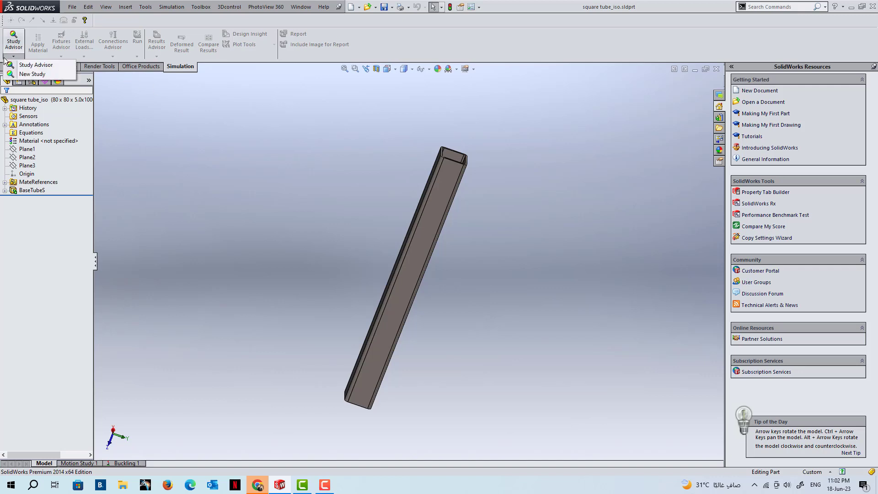
pyautogui.click(28, 75)
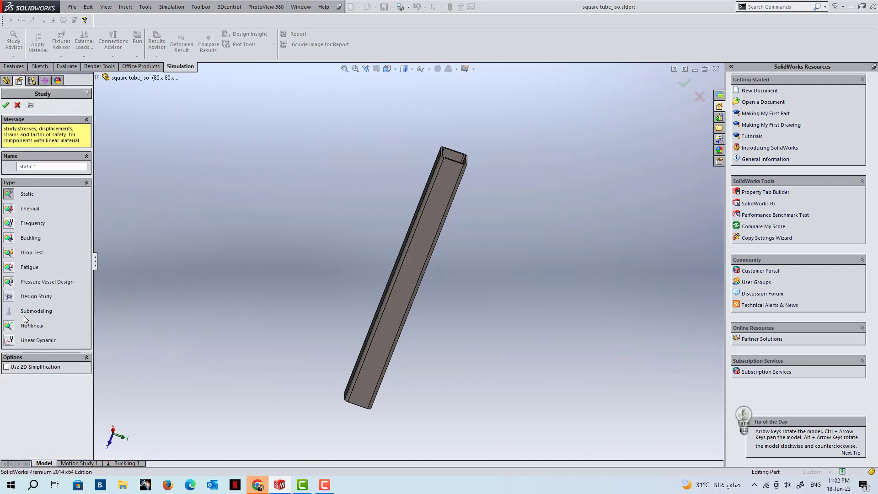
pyautogui.click(10, 240)
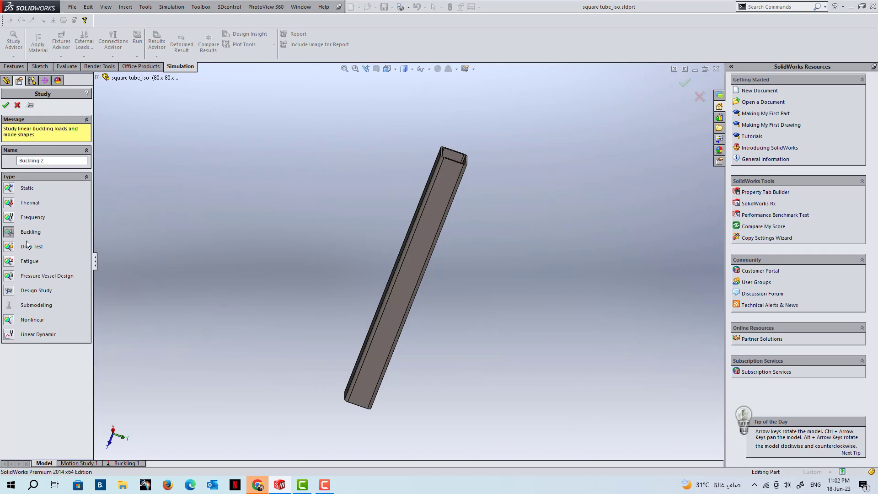
pyautogui.click(5, 104)
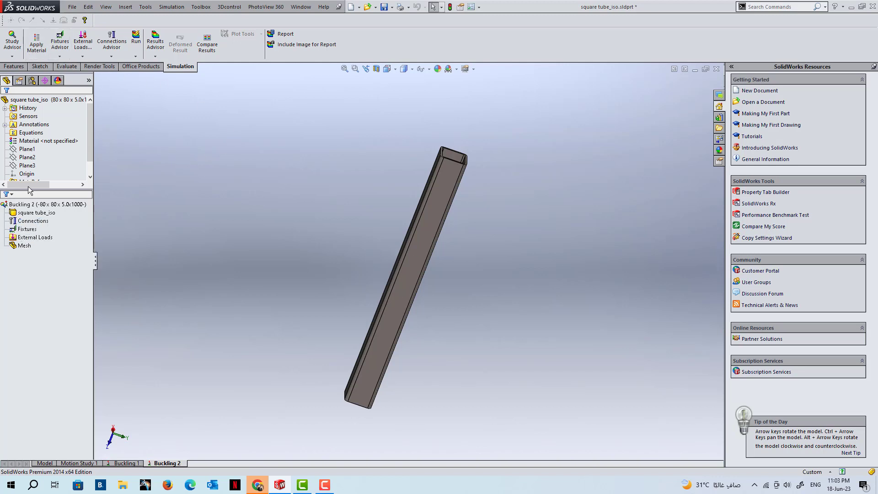
# Step: Apply the Galvanized Steel material to the square tube
pyautogui.click(41, 46)
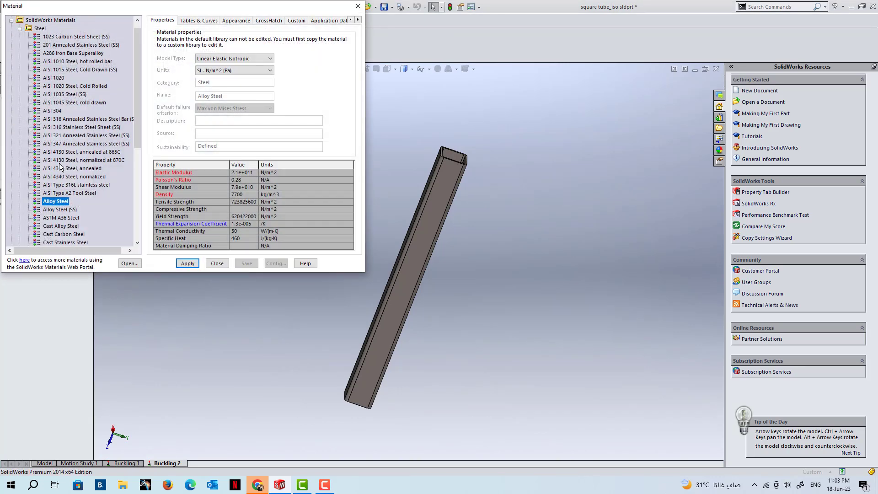
pyautogui.scroll(-5, 62, 146)
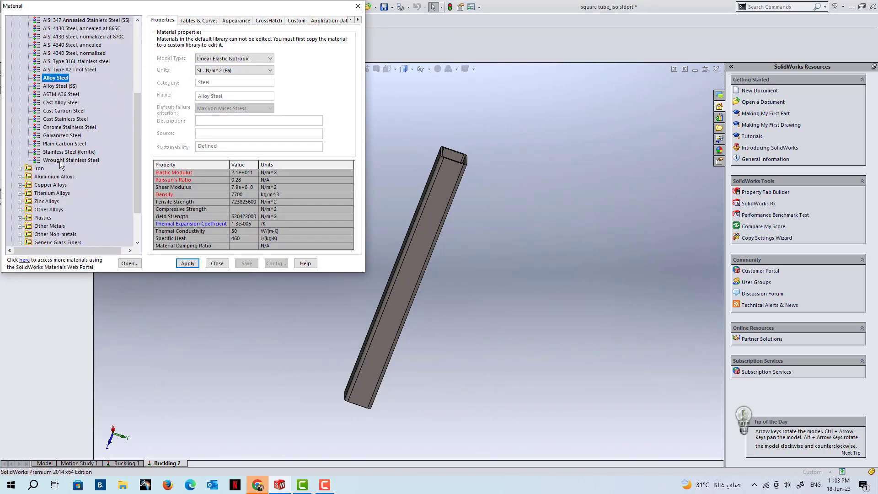
pyautogui.click(62, 136)
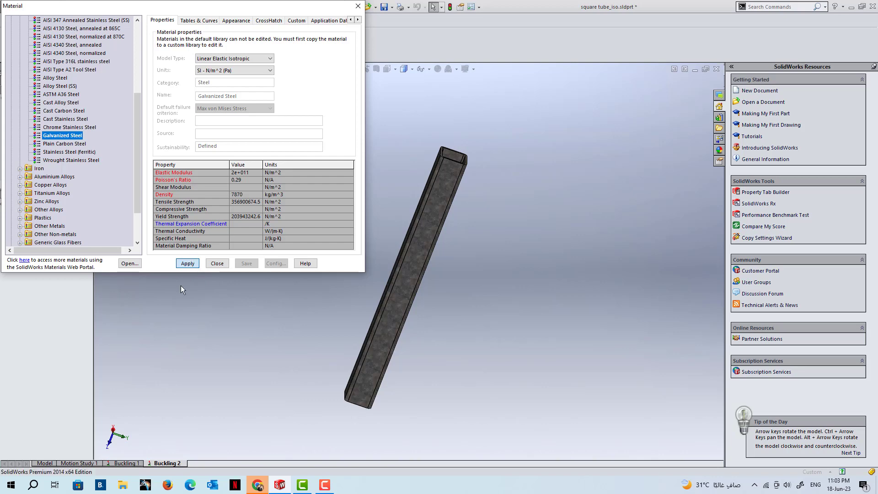
pyautogui.click(218, 264)
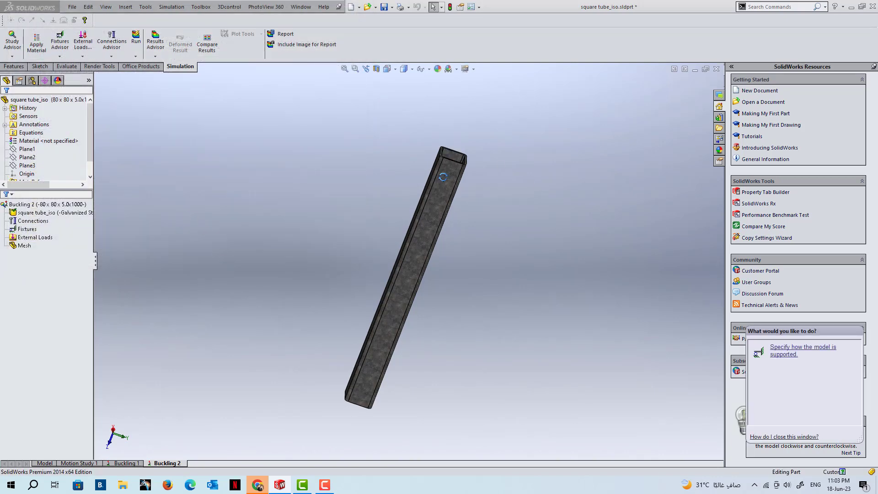
# Step: Add a Fixed Geometry fixture to the end face of the square tube
pyautogui.scroll(-2, 462, 187)
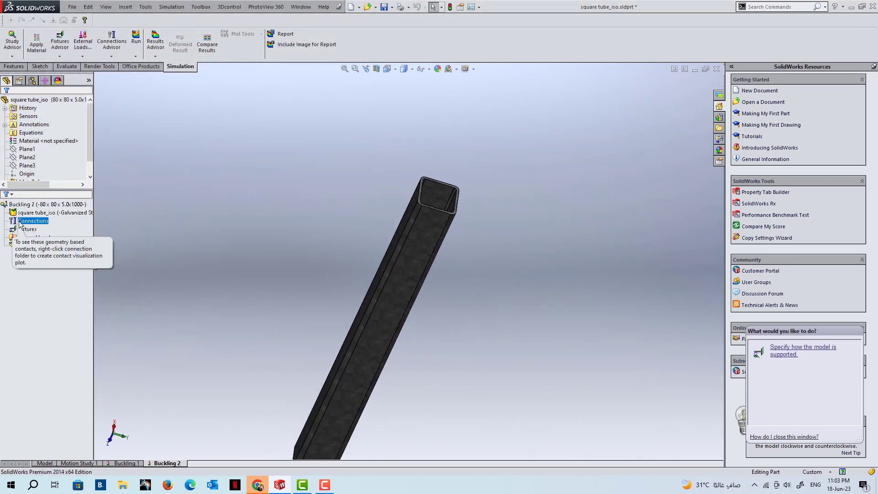
pyautogui.click(25, 229)
pyautogui.rightClick(25, 230)
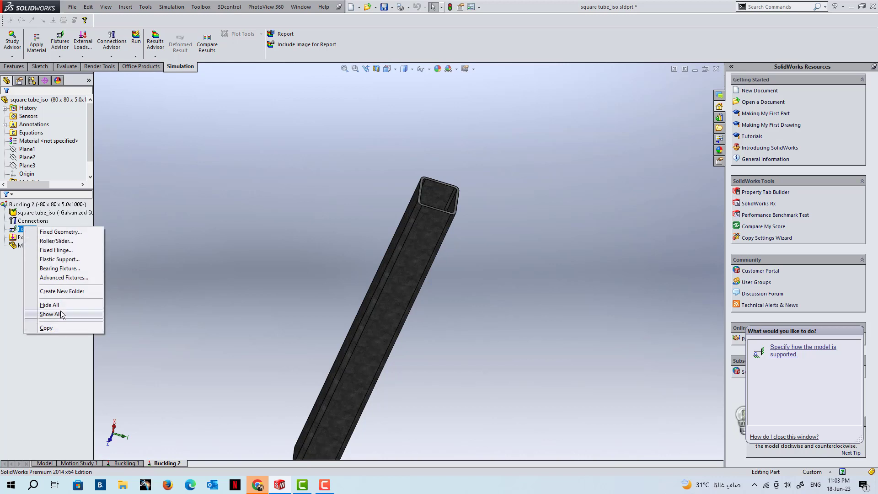
pyautogui.click(65, 235)
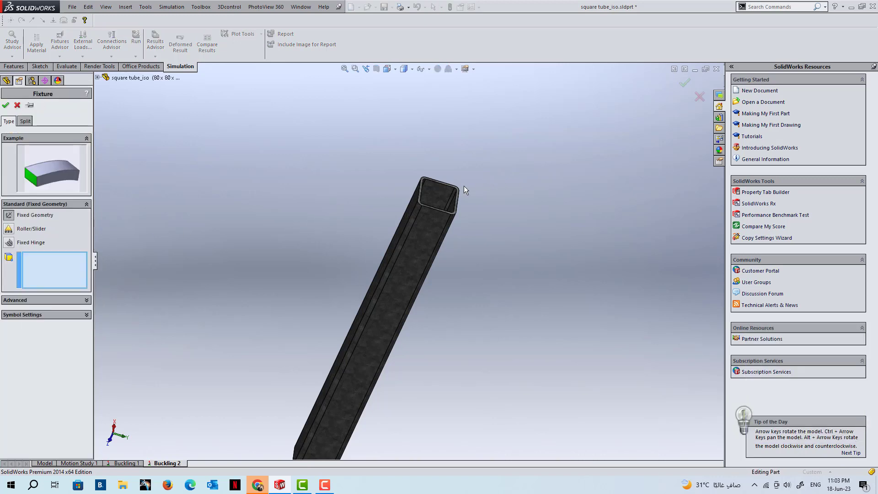
pyautogui.scroll(-3, 457, 187)
pyautogui.scroll(-4, 430, 219)
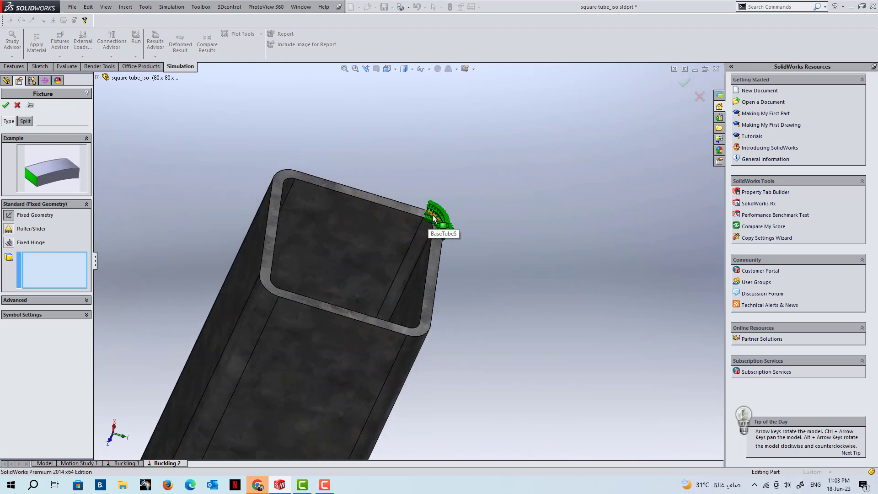
pyautogui.click(433, 225)
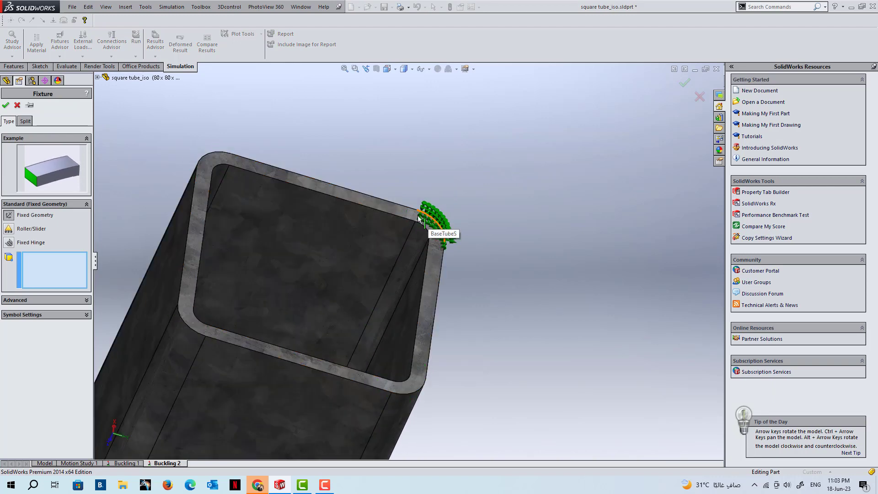
pyautogui.click(368, 204)
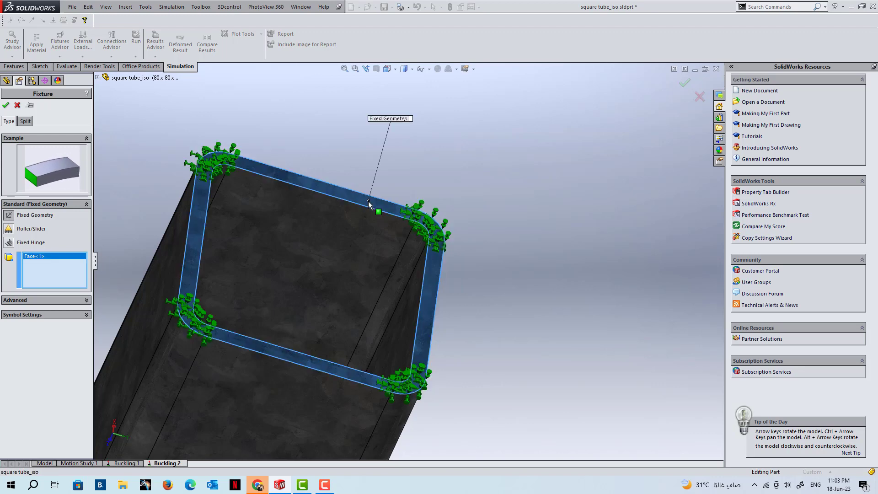
pyautogui.click(6, 105)
# Step: Apply a 50000 N normal force to the tube's end face opposite the fixture and run the buckling study
pyautogui.scroll(6, 211, 259)
pyautogui.scroll(6, 328, 342)
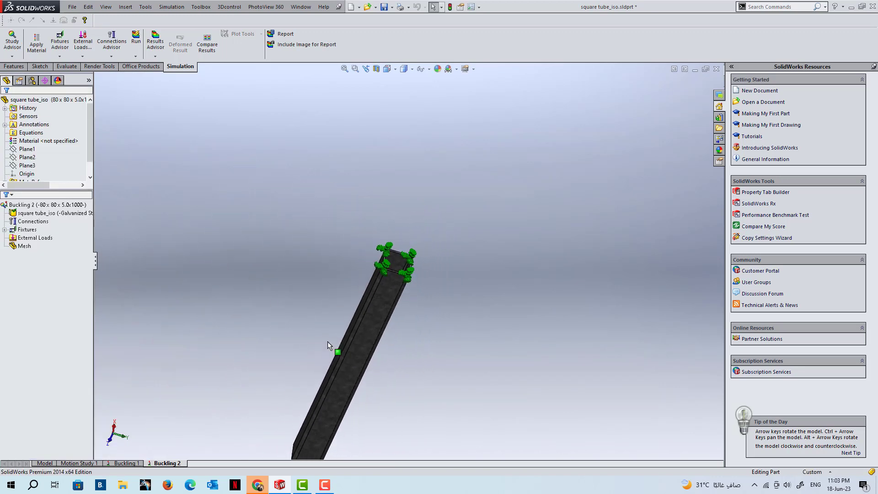
pyautogui.moveTo(345, 386); pyautogui.dragTo(329, 152, button='middle')
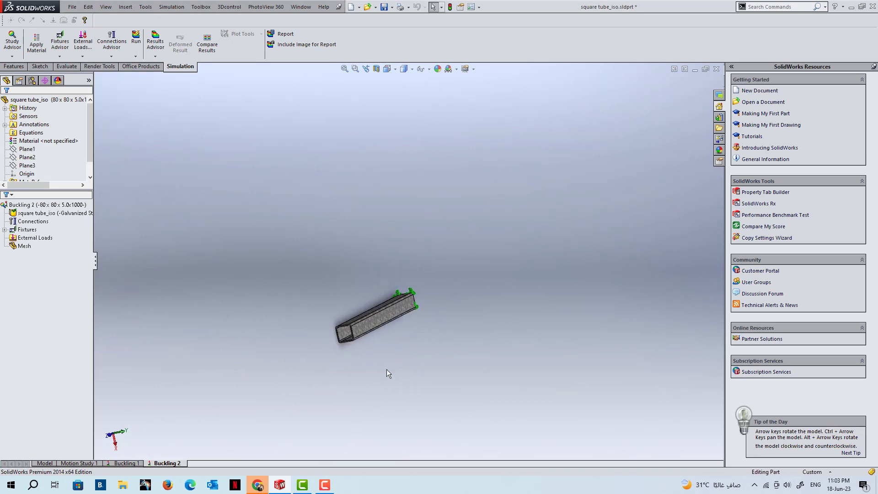
pyautogui.scroll(-8, 345, 353)
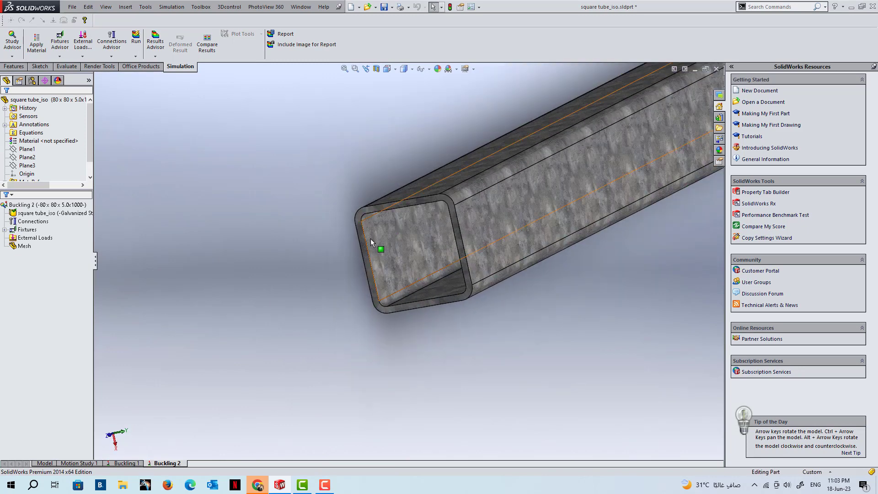
pyautogui.moveTo(370, 238); pyautogui.dragTo(404, 161, button='middle')
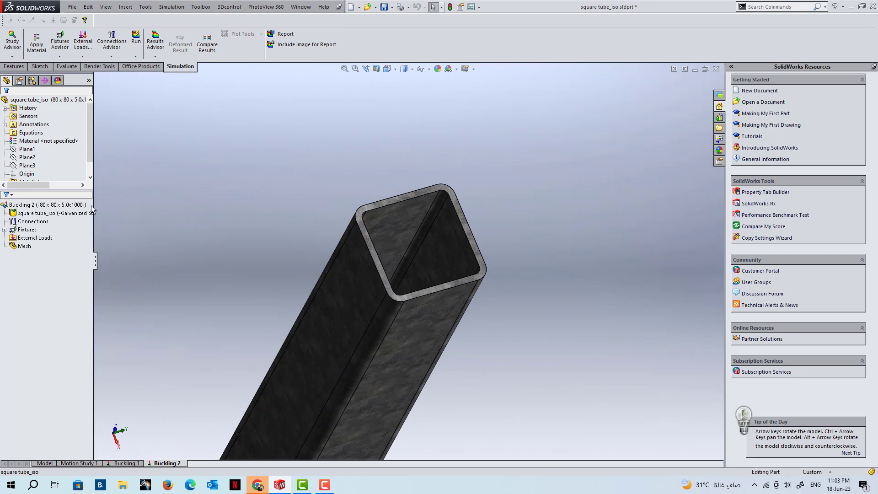
pyautogui.rightClick(37, 238)
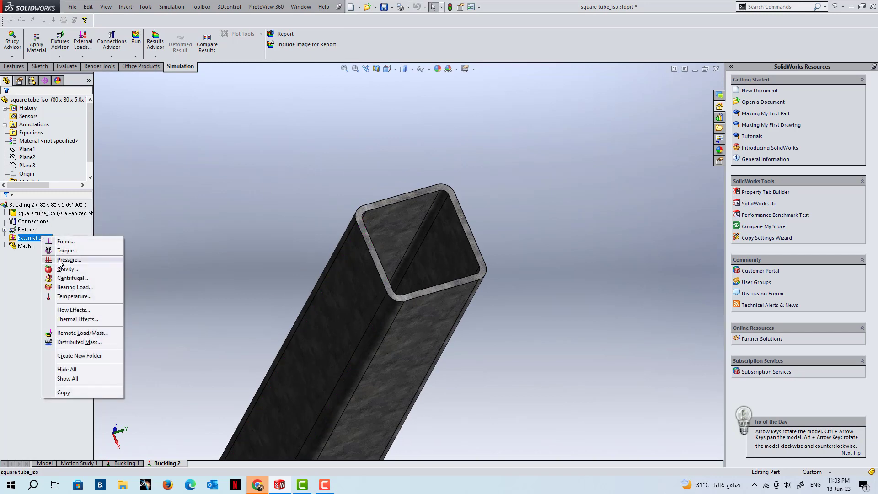
pyautogui.click(70, 243)
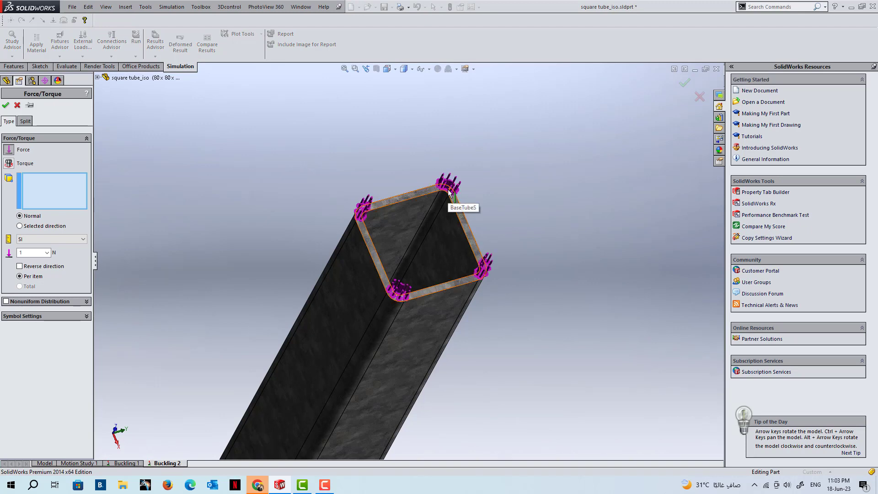
pyautogui.click(448, 189)
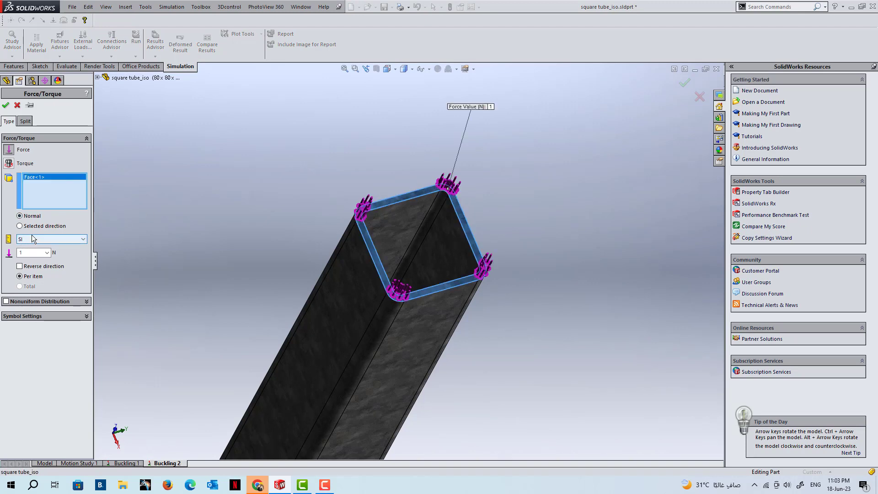
pyautogui.doubleClick(33, 253)
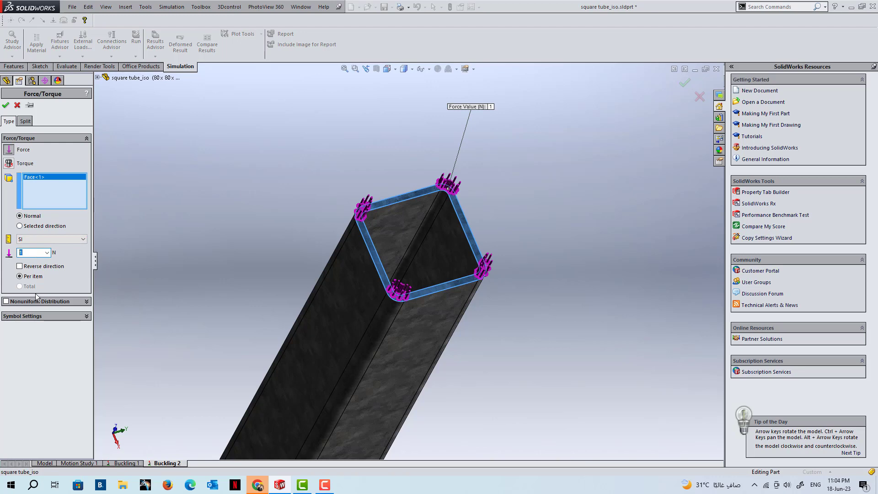
pyautogui.write('50000')
pyautogui.click(6, 105)
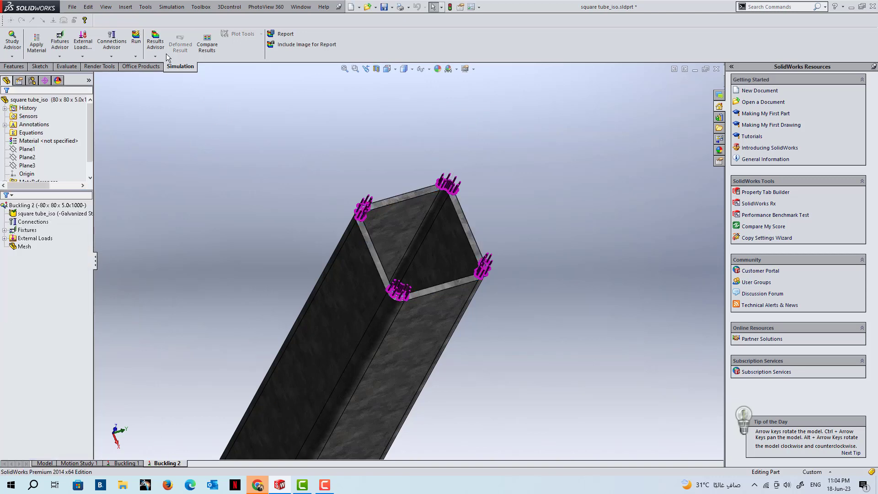
pyautogui.click(136, 39)
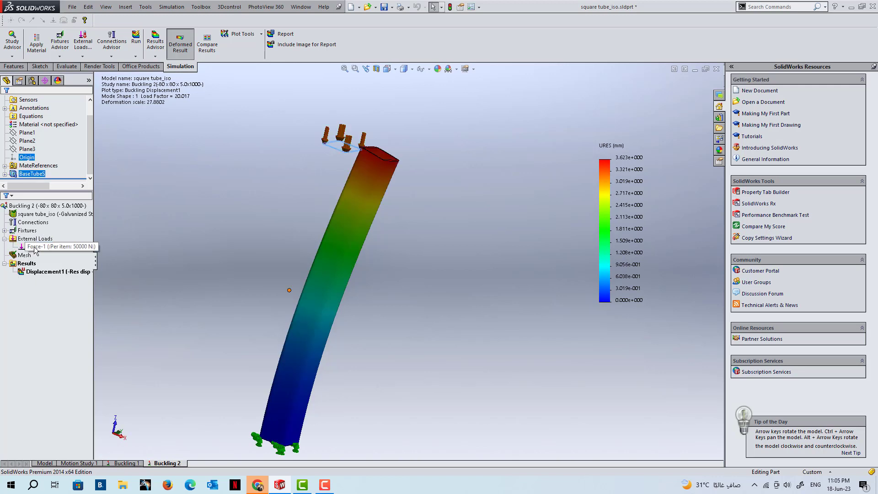
# Step: Set the force on the tube's end face to 500000 N and rerun the buckling study
pyautogui.rightClick(34, 247)
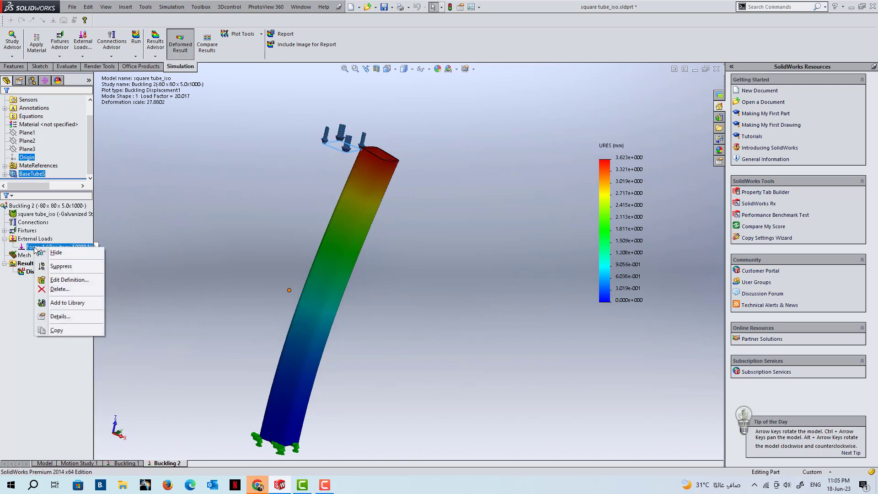
pyautogui.click(62, 281)
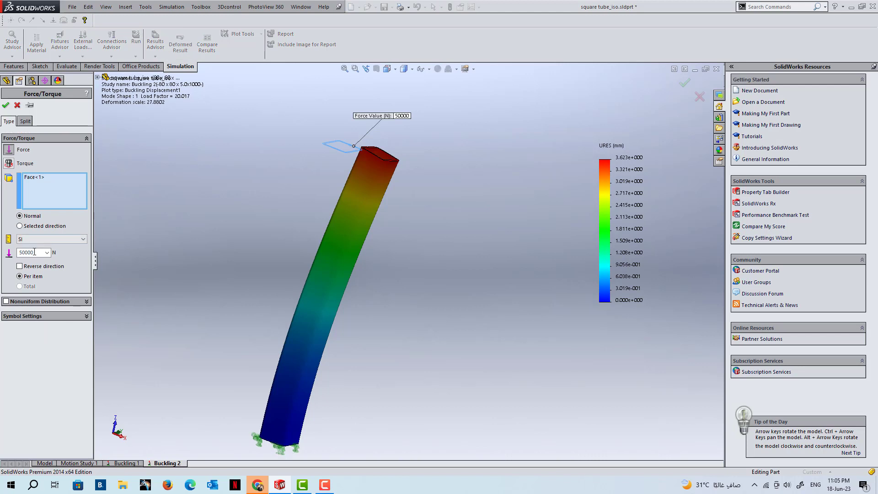
pyautogui.doubleClick(37, 255)
pyautogui.write('500000')
pyautogui.click(6, 106)
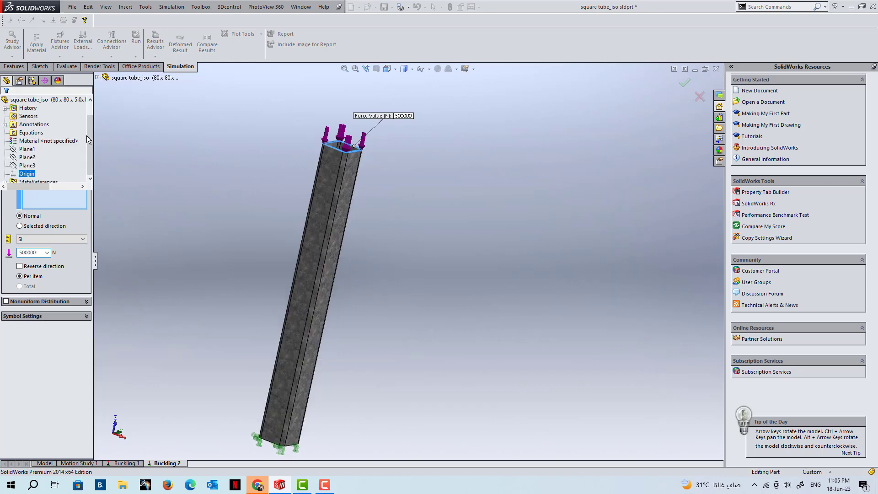
pyautogui.click(136, 39)
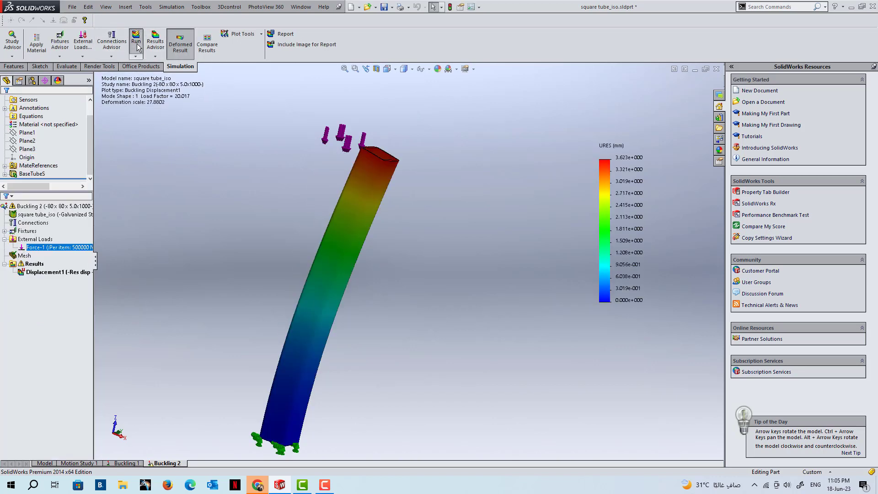